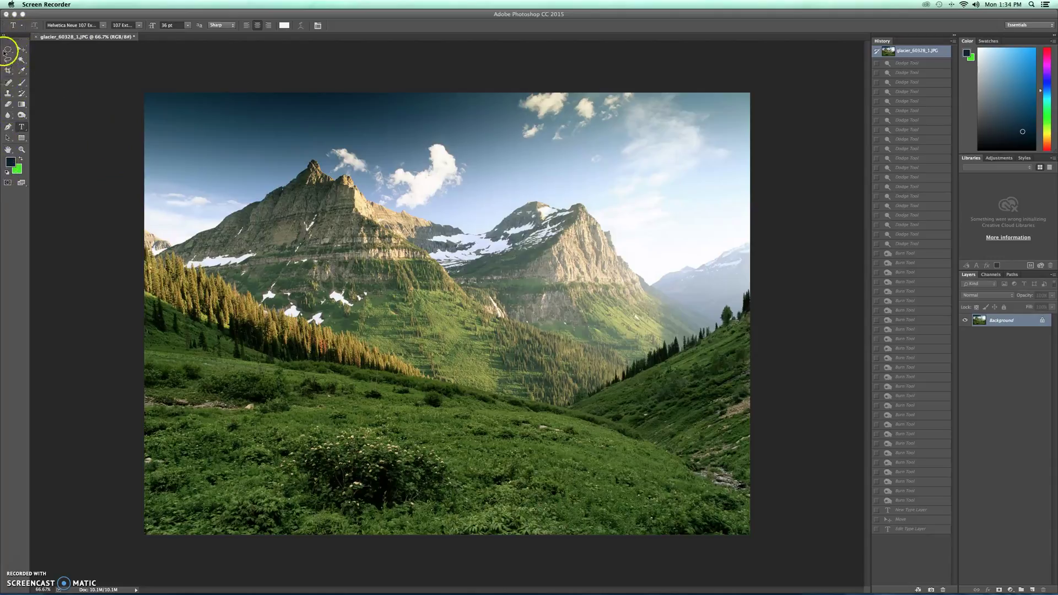
# - Draw a rectangular marquee selection over the sky and slope around the left mountain's peak
pyautogui.click(8, 52)
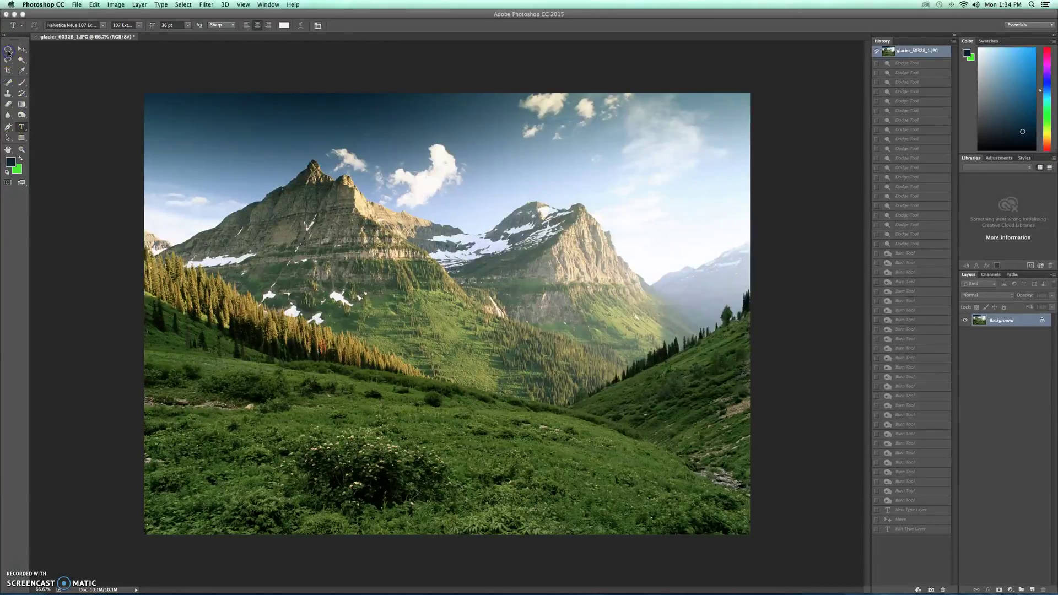
pyautogui.click(12, 52)
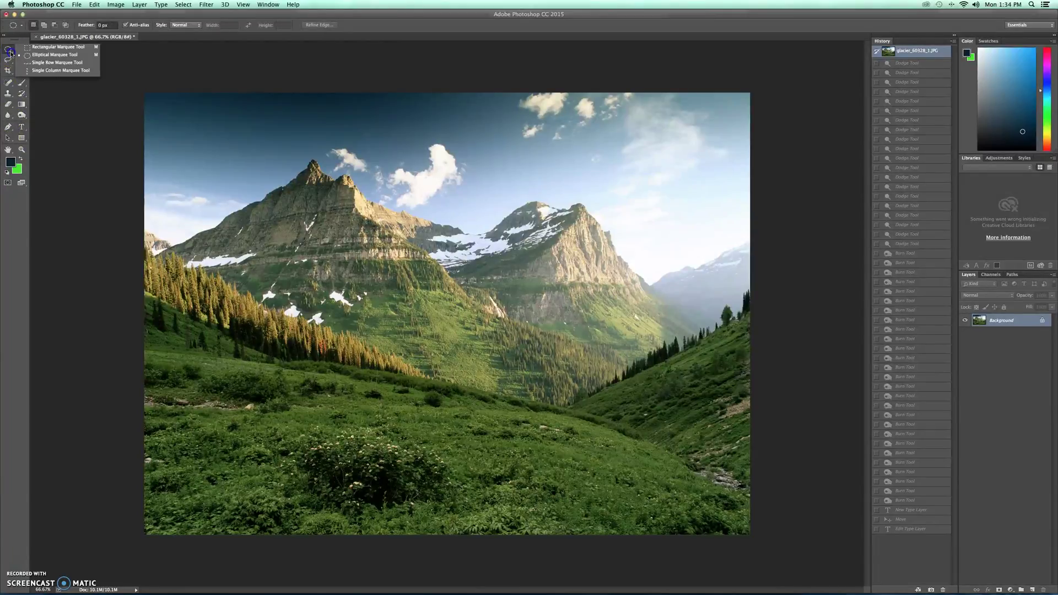
pyautogui.click(37, 48)
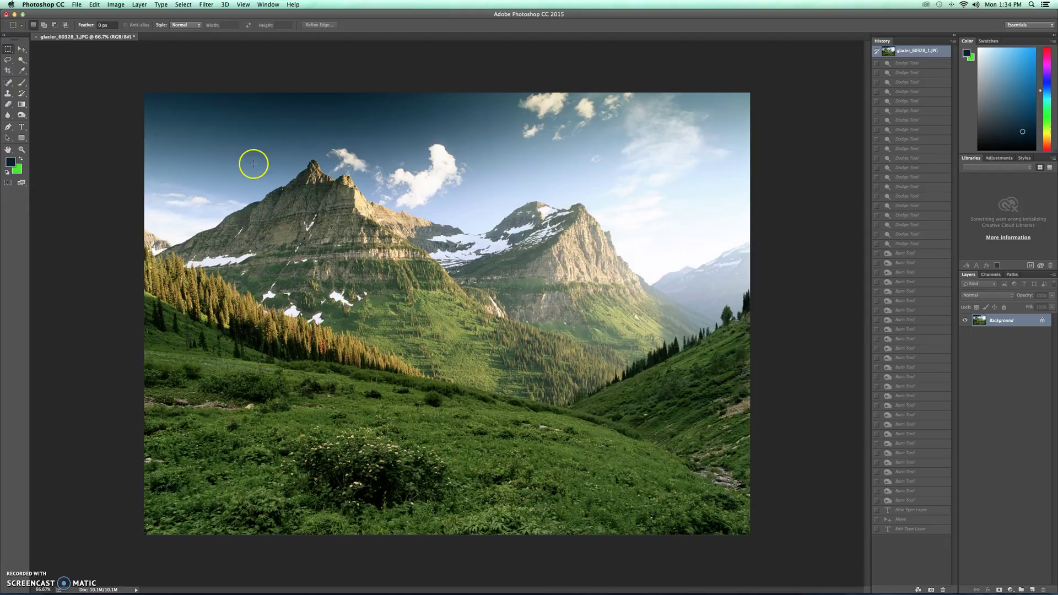
pyautogui.click(170, 120)
pyautogui.moveTo(224, 182); pyautogui.dragTo(319, 254)
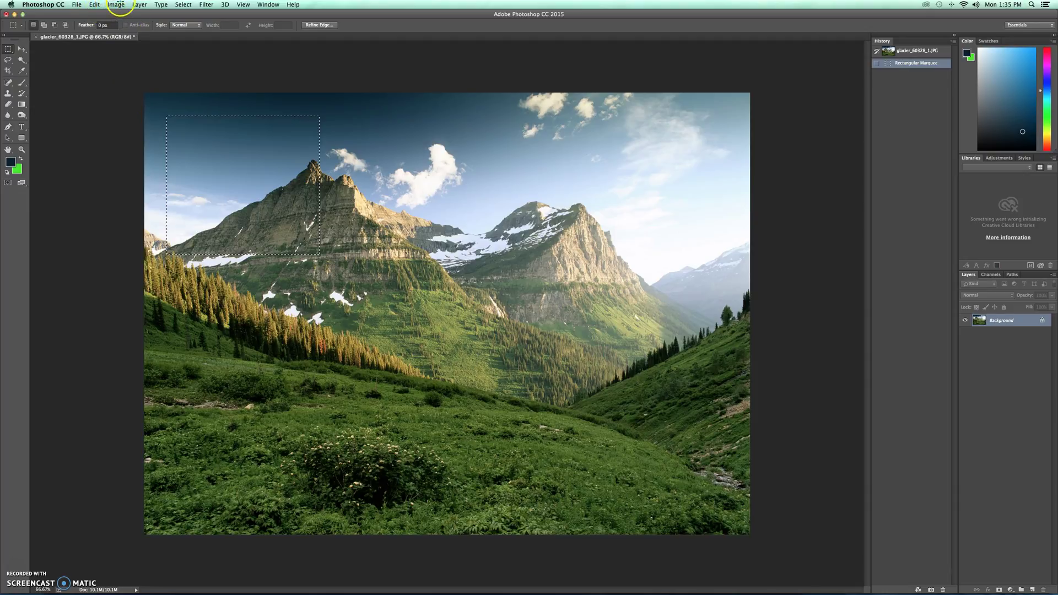
# - Copy the selected part of the mountain photo and paste it as a new layer
pyautogui.click(118, 5)
pyautogui.click(94, 5)
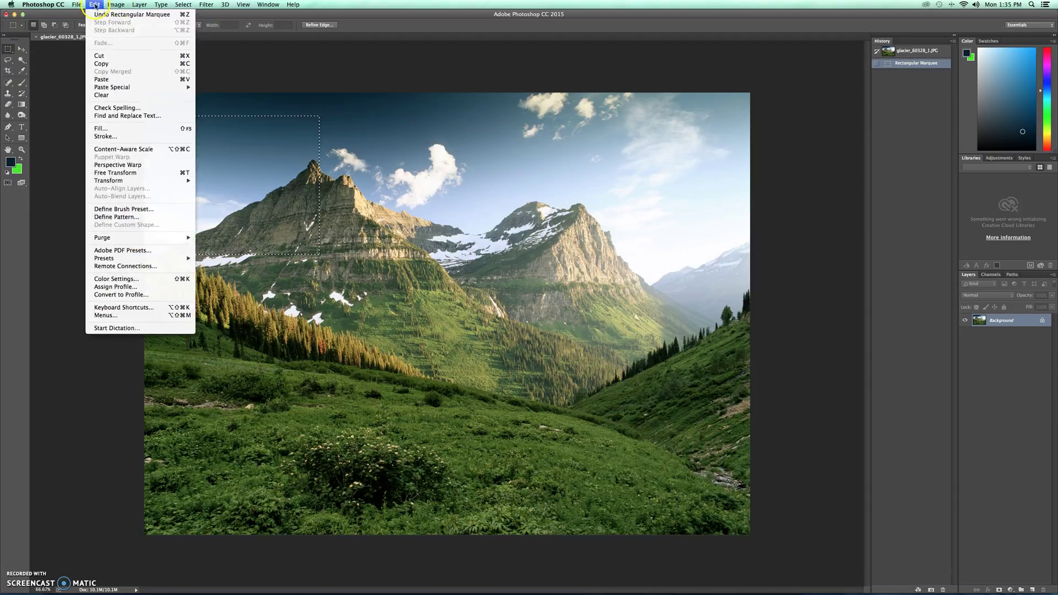
pyautogui.click(102, 63)
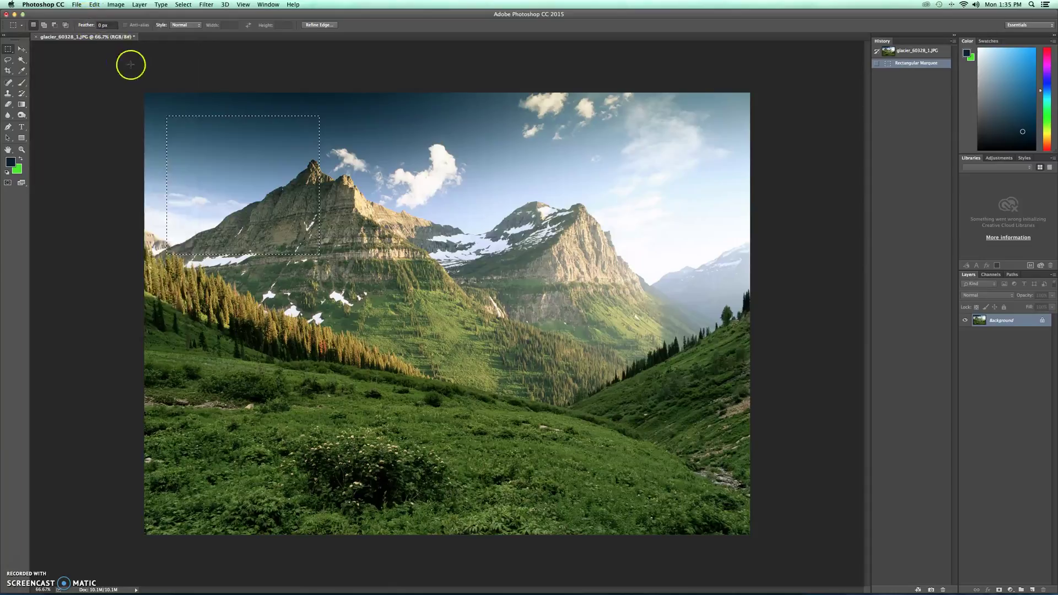
pyautogui.click(77, 5)
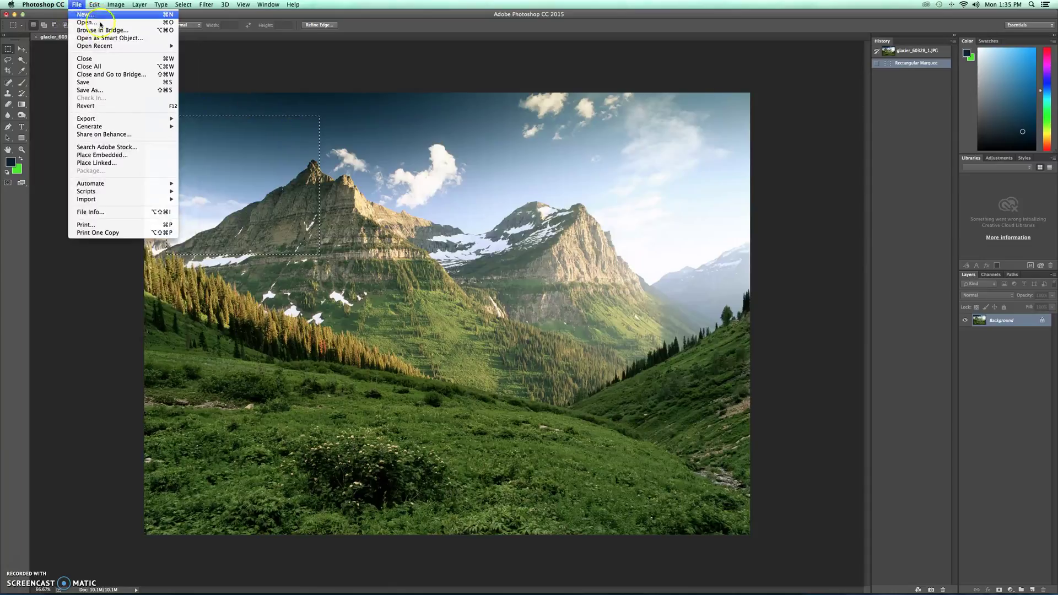
pyautogui.click(94, 4)
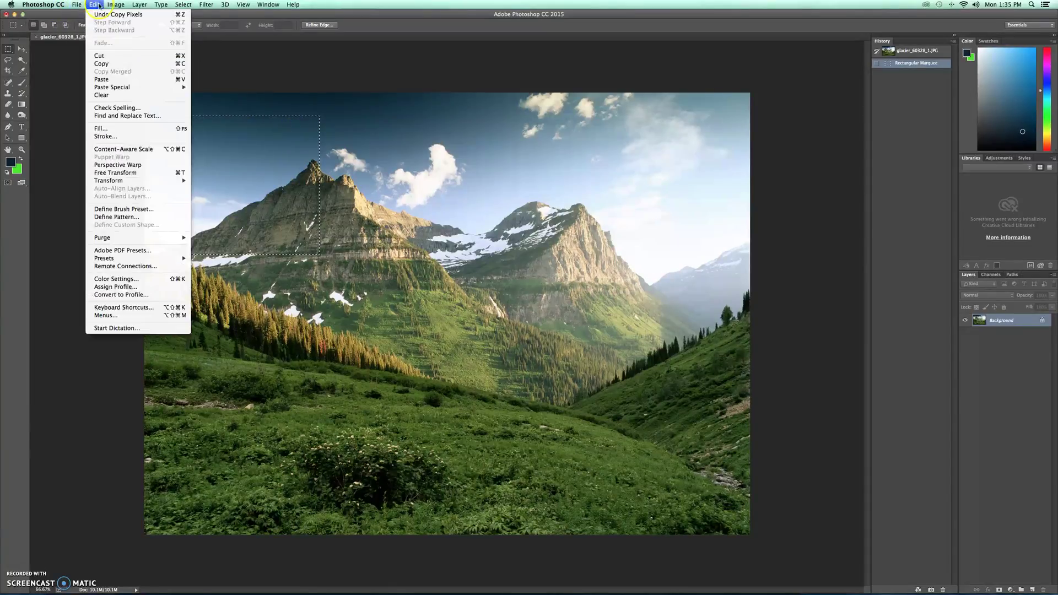
pyautogui.click(102, 79)
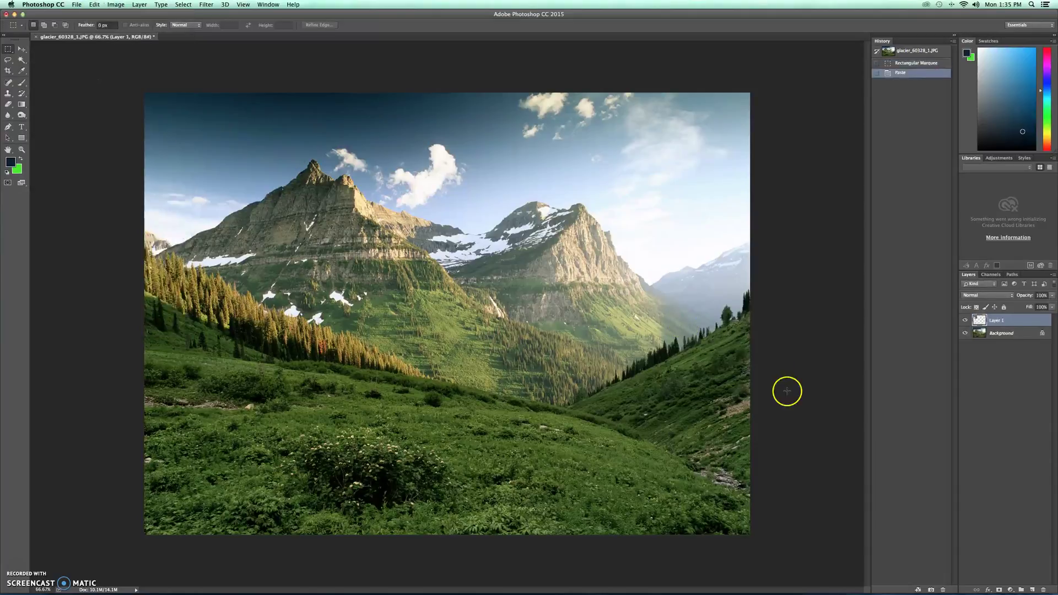
# - Hide the Background layer to inspect the pasted piece alone, and show the Background again
pyautogui.click(965, 334)
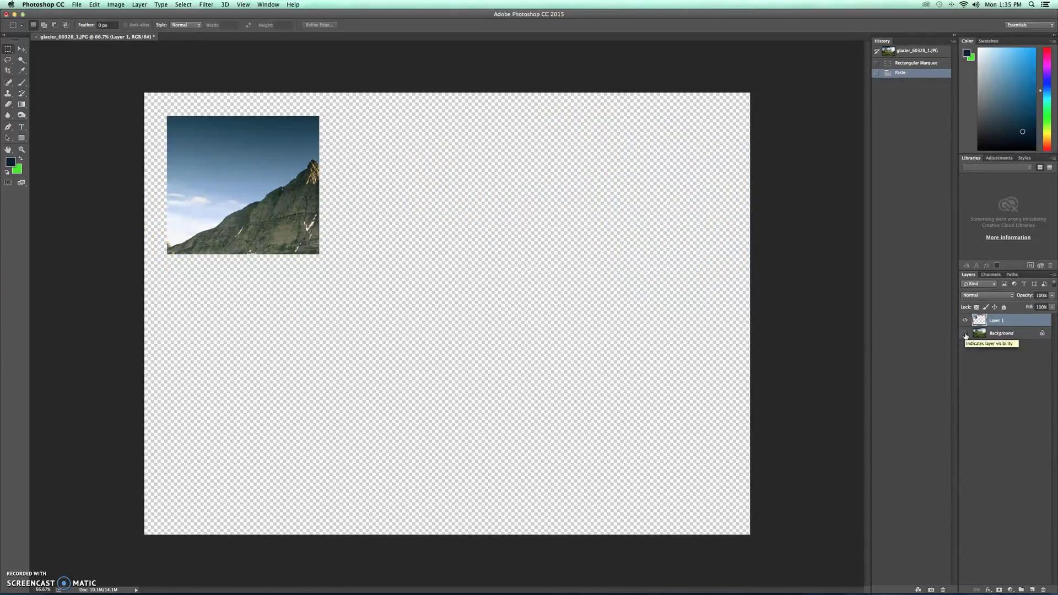
pyautogui.click(977, 320)
pyautogui.click(964, 333)
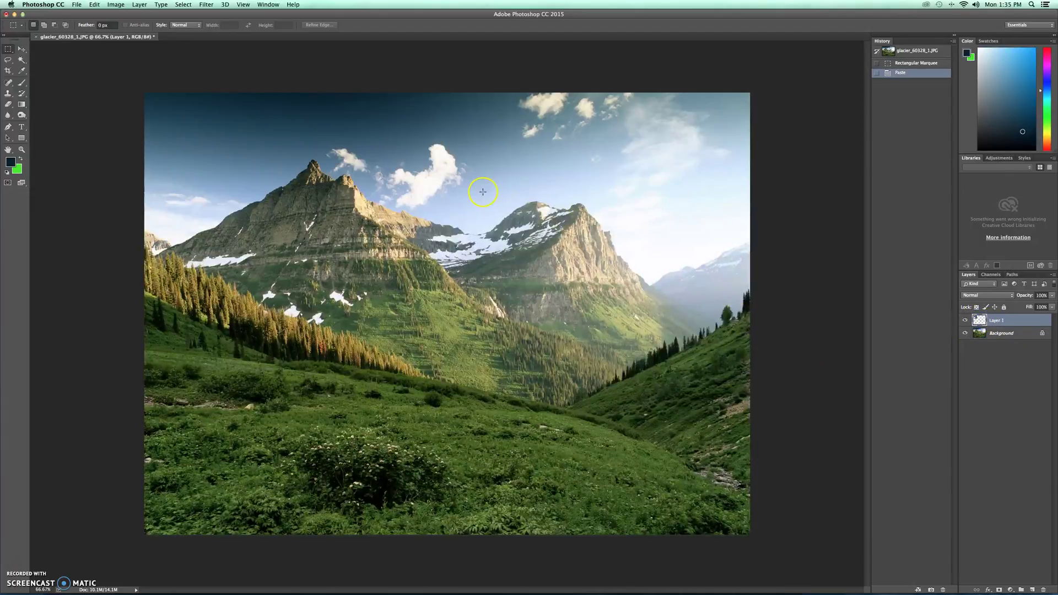
# - Move the pasted mountain piece onto the meadow in the lower right corner of the photo
pyautogui.click(22, 51)
pyautogui.moveTo(206, 167); pyautogui.dragTo(609, 412)
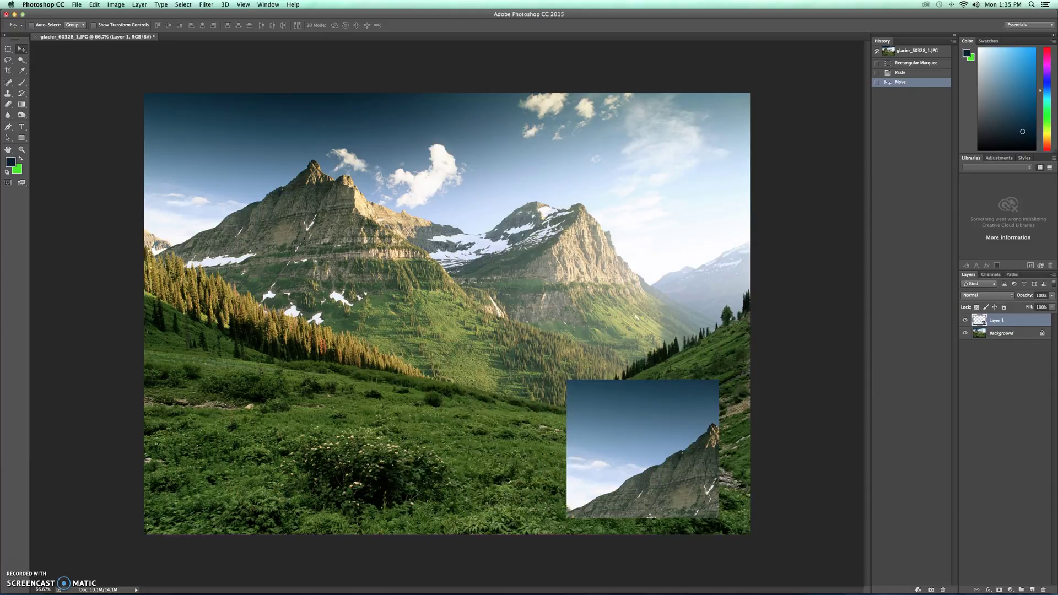
# - Draw a tall elliptical marquee selection over the left mountain and deselect it
pyautogui.click(7, 51)
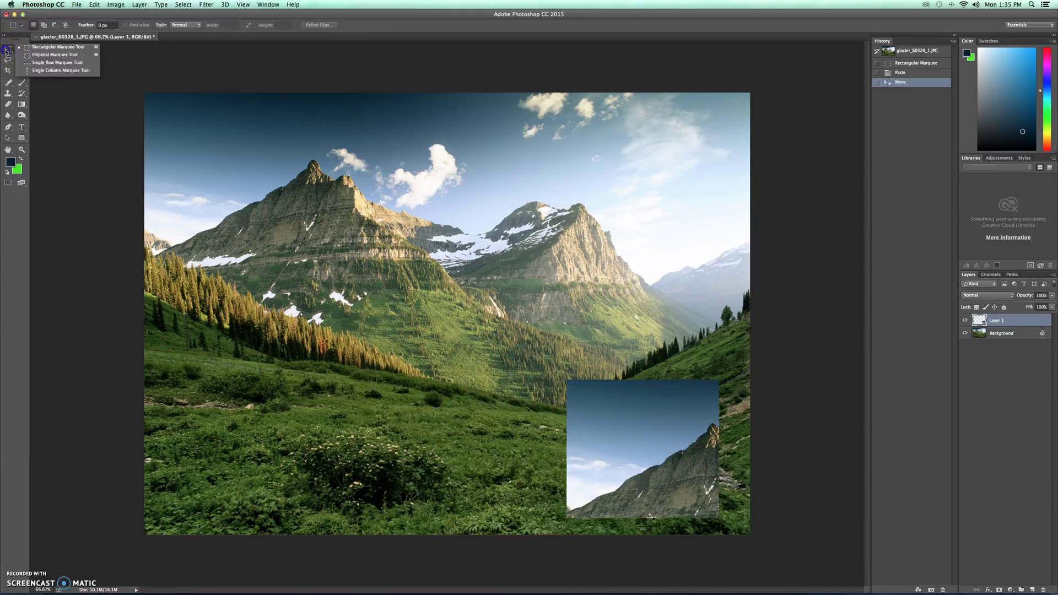
pyautogui.click(29, 55)
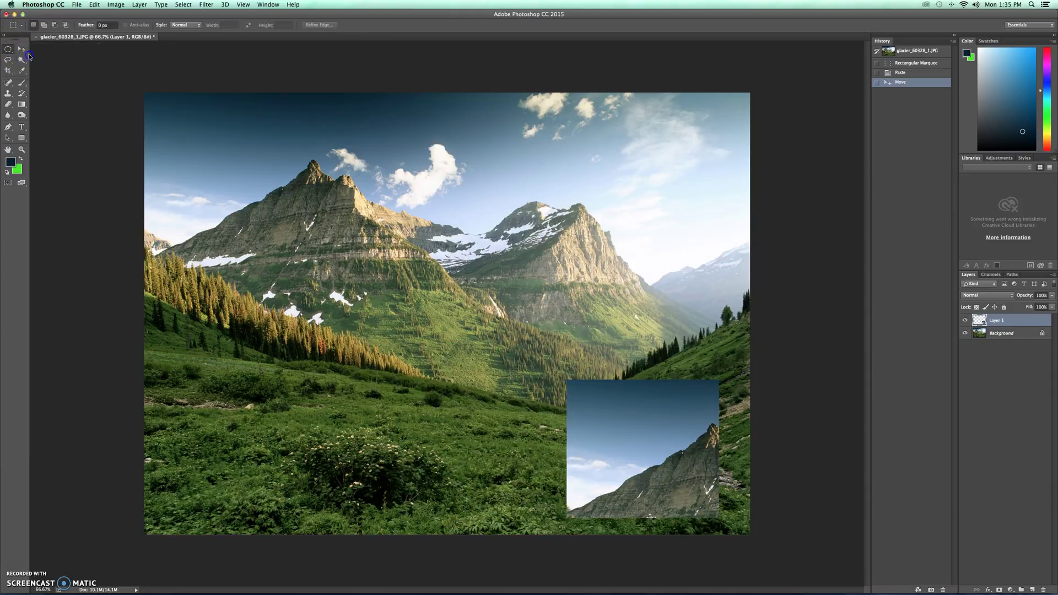
pyautogui.moveTo(188, 135); pyautogui.dragTo(335, 351)
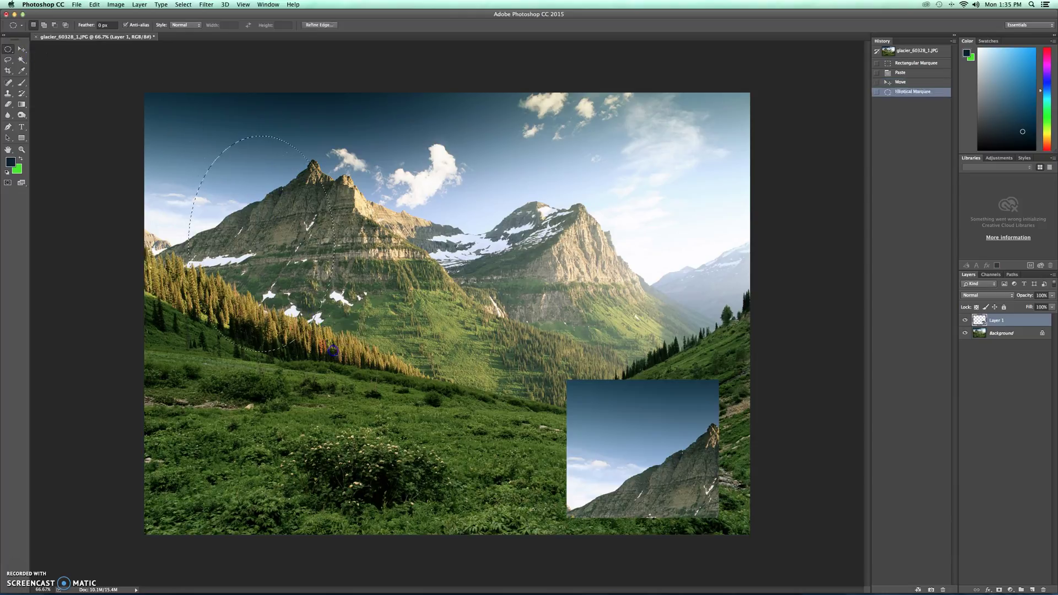
pyautogui.click(235, 218)
pyautogui.press('super+d')
# - Draw a circular marquee selection around the left mountain's peak and deselect it
pyautogui.click(200, 153)
pyautogui.moveTo(195, 145); pyautogui.dragTo(342, 342)
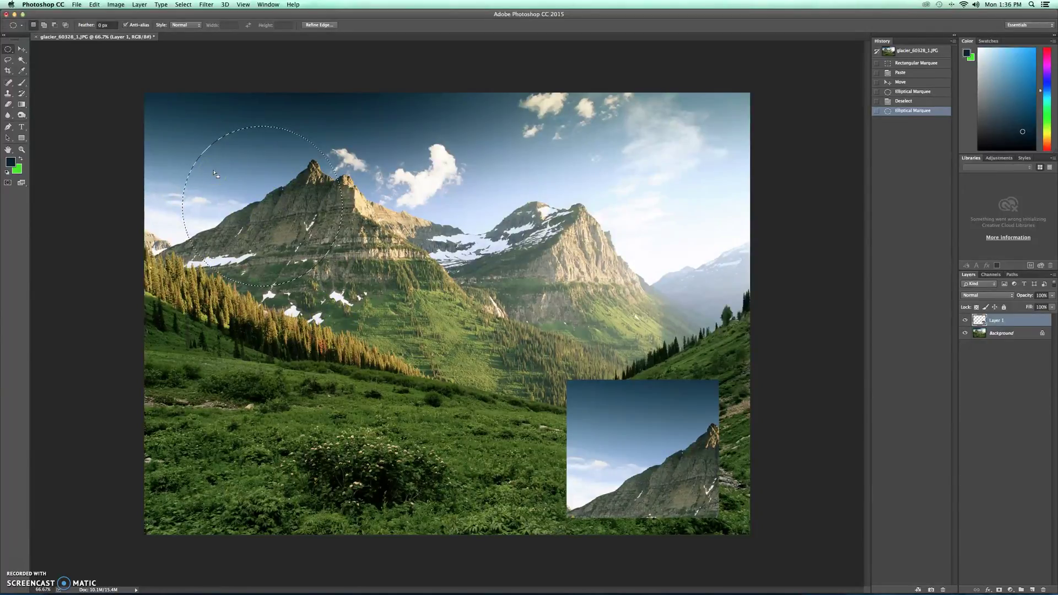
pyautogui.press('super+d')
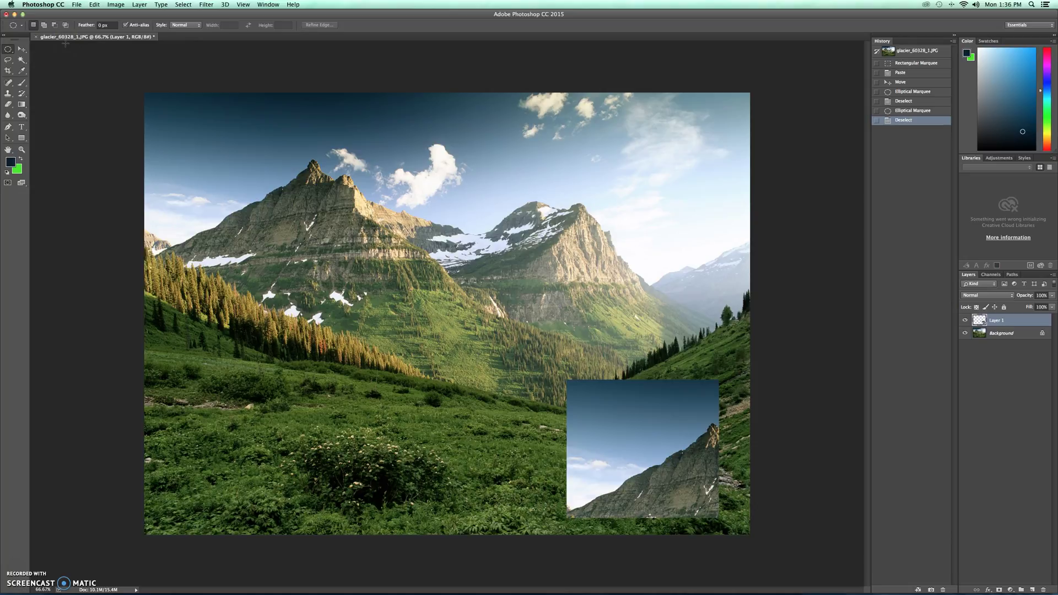
# - Draw freehand Lasso selections in the sky above the left mountain and deselect them
pyautogui.click(9, 62)
pyautogui.moveTo(169, 159)
pyautogui.mouseDown()
pyautogui.moveTo(181, 197)
pyautogui.moveTo(215, 191)
pyautogui.mouseUp()
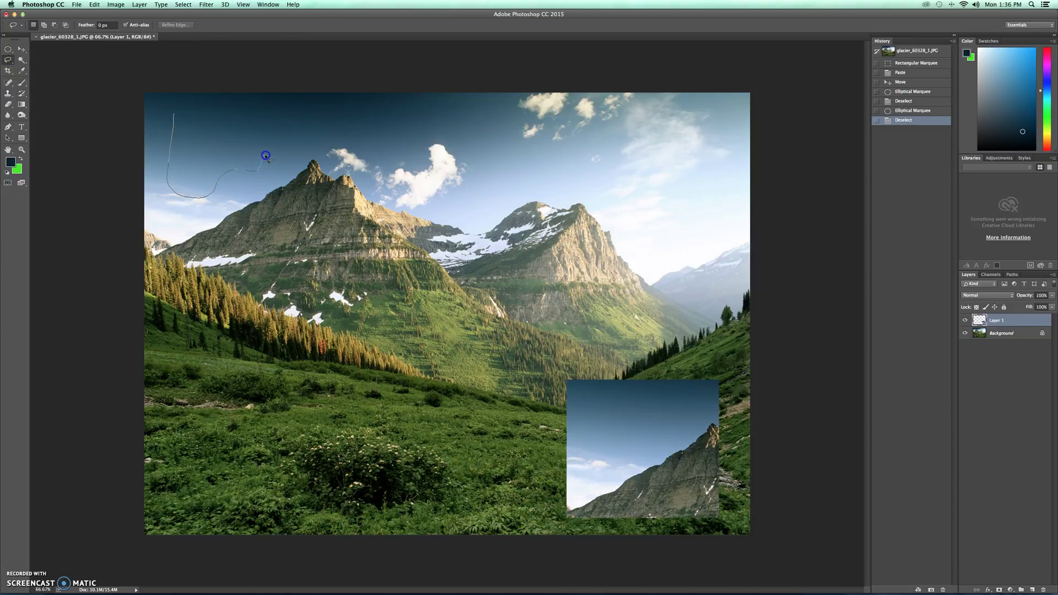
pyautogui.moveTo(314, 141)
pyautogui.mouseDown()
pyautogui.moveTo(240, 113)
pyautogui.moveTo(177, 111)
pyautogui.mouseUp()
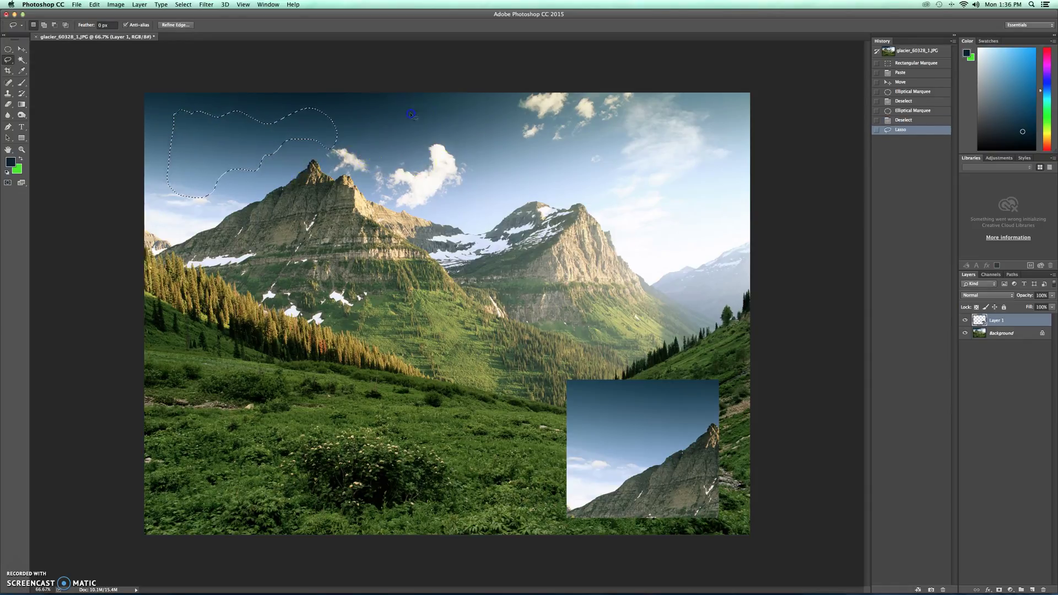
pyautogui.moveTo(373, 144)
pyautogui.mouseDown()
pyautogui.moveTo(388, 116)
pyautogui.moveTo(402, 148)
pyautogui.moveTo(377, 161)
pyautogui.moveTo(344, 120)
pyautogui.mouseUp()
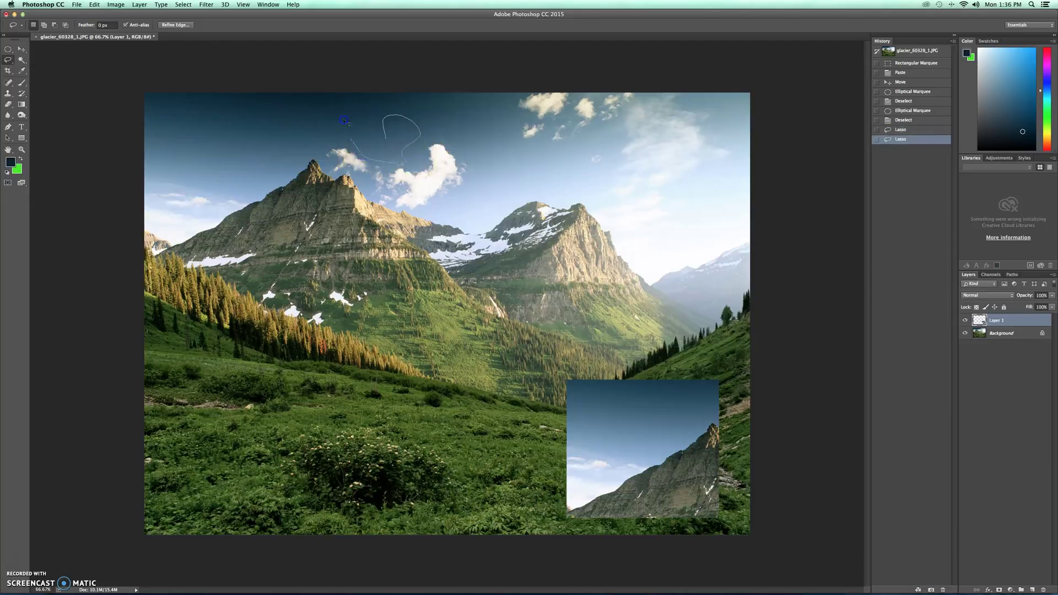
pyautogui.moveTo(394, 142); pyautogui.dragTo(396, 141)
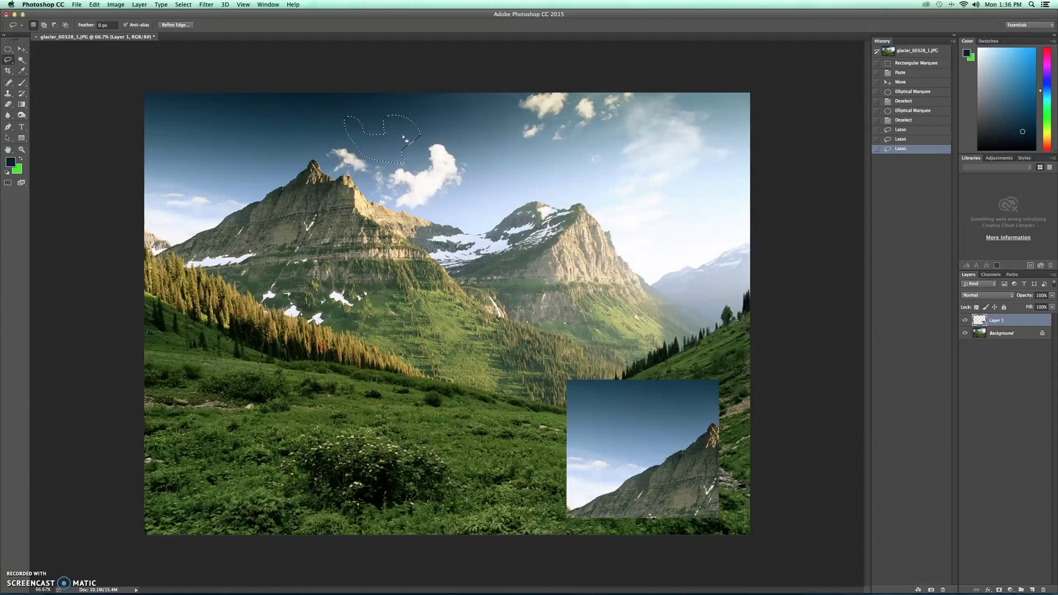
pyautogui.press('super+d')
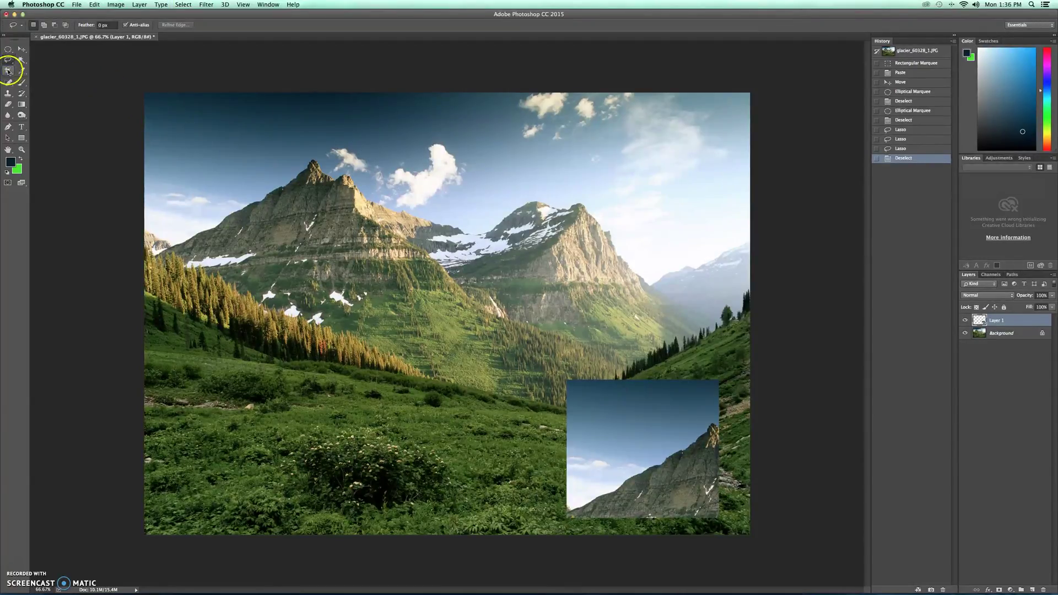
# - Try a crop frame of a tall, full-height strip around the left mountain, and discard the crop
pyautogui.click(8, 71)
pyautogui.moveTo(152, 101); pyautogui.dragTo(397, 534)
pyautogui.moveTo(156, 319); pyautogui.dragTo(241, 326)
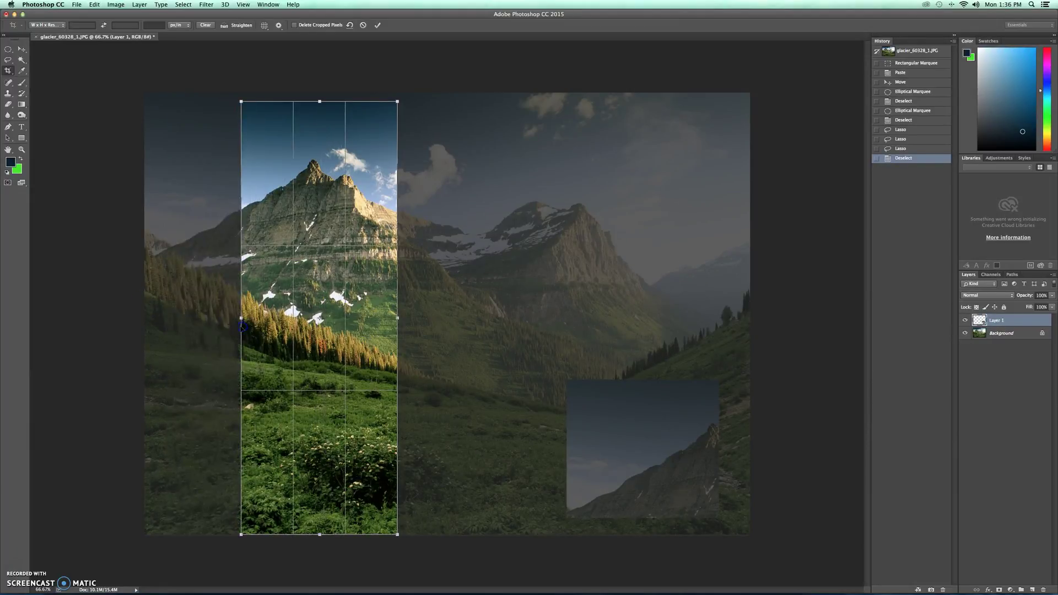
pyautogui.moveTo(398, 317)
pyautogui.mouseDown()
pyautogui.moveTo(450, 310)
pyautogui.moveTo(417, 311)
pyautogui.mouseUp()
pyautogui.moveTo(329, 101); pyautogui.dragTo(329, 92)
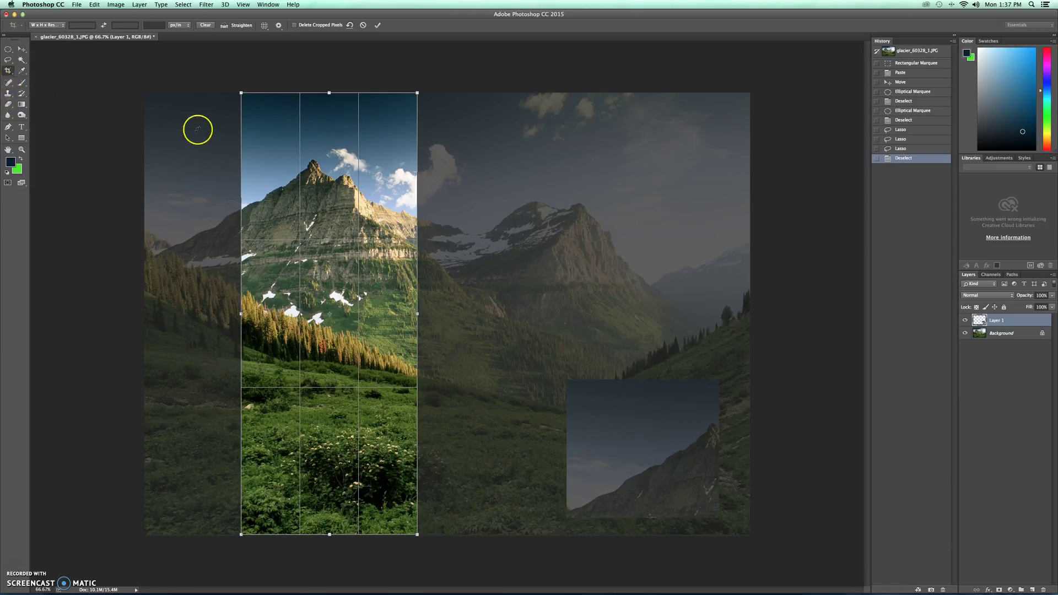
pyautogui.click(22, 50)
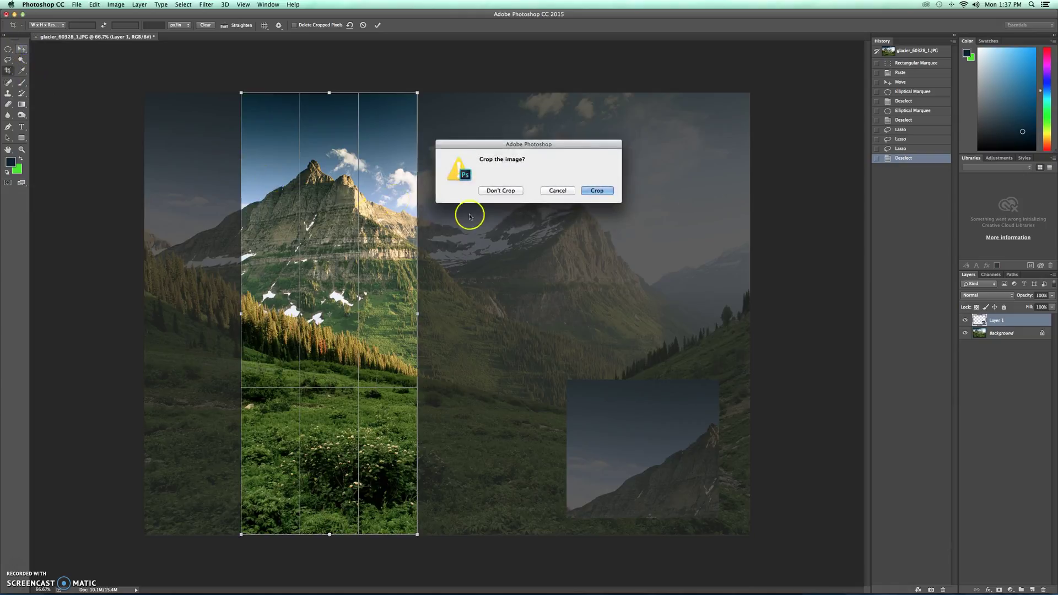
pyautogui.click(494, 193)
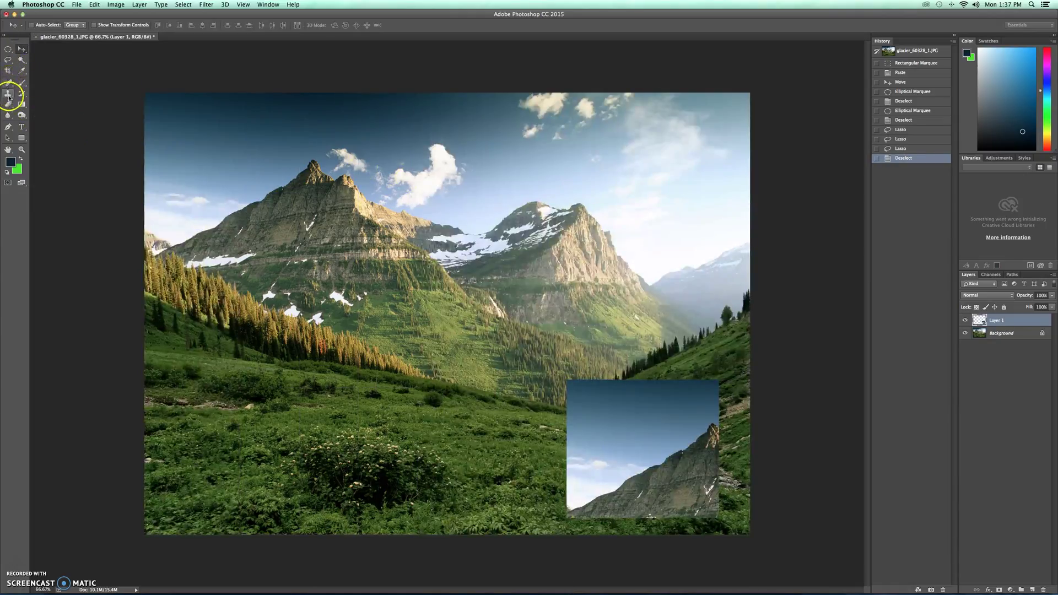
# - Try to clone rock texture on the left mountain's slope with the Clone Stamp while Layer 1 is active
pyautogui.click(8, 93)
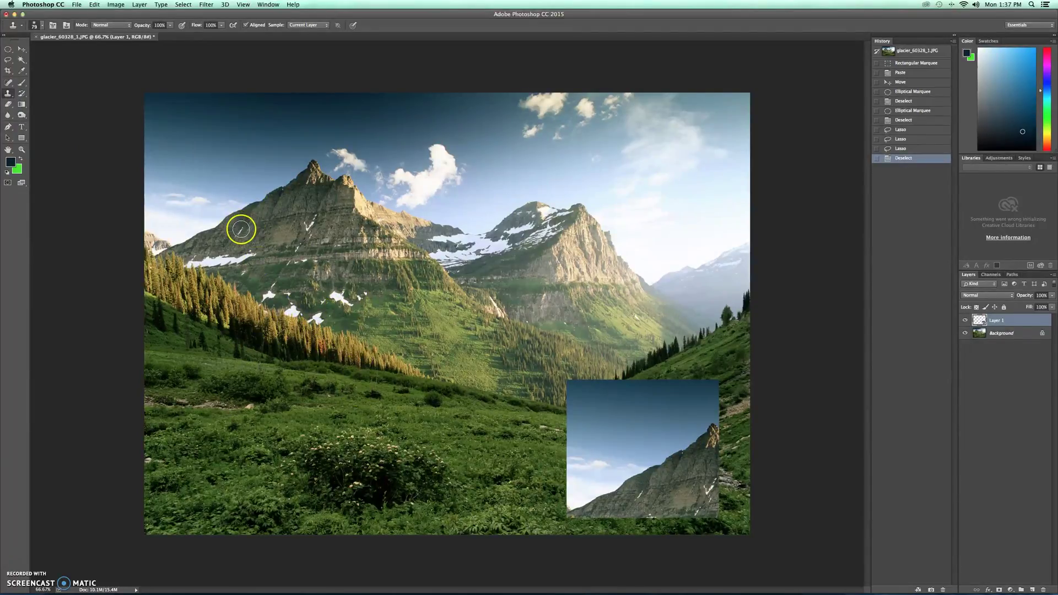
pyautogui.keyDown('alt'); pyautogui.click(279, 231); pyautogui.keyUp('alt')
pyautogui.keyDown('alt'); pyautogui.click(276, 217); pyautogui.keyUp('alt')
pyautogui.click(289, 203)
pyautogui.click(290, 204)
pyautogui.click(290, 203)
pyautogui.click(290, 203)
pyautogui.click(290, 204)
pyautogui.click(290, 203)
pyautogui.click(290, 204)
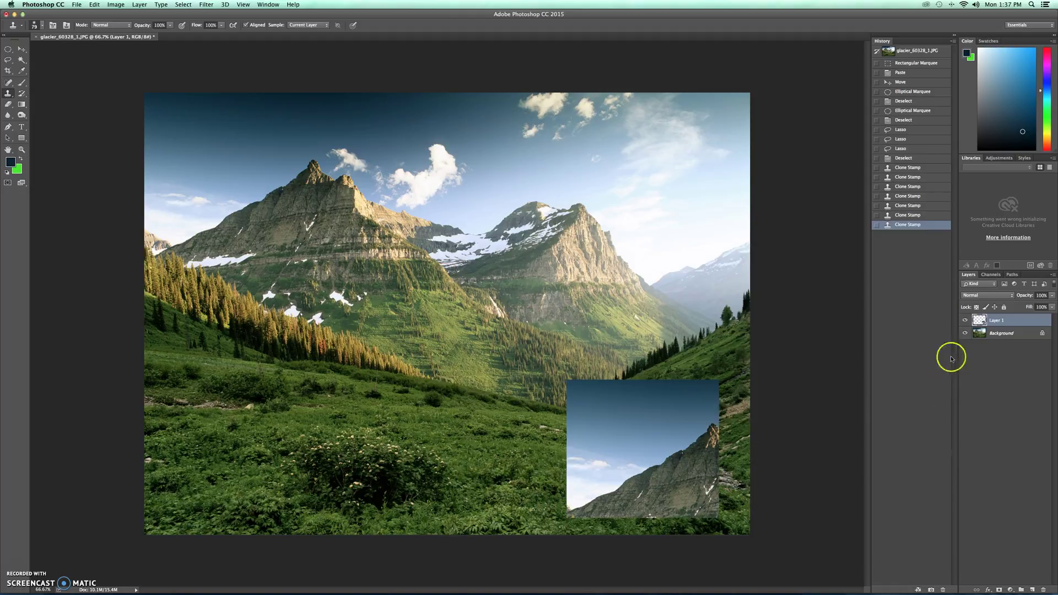
# - On the Background layer, sample rock from the left mountain and clone-stamp it over the slope below the peak
pyautogui.click(995, 335)
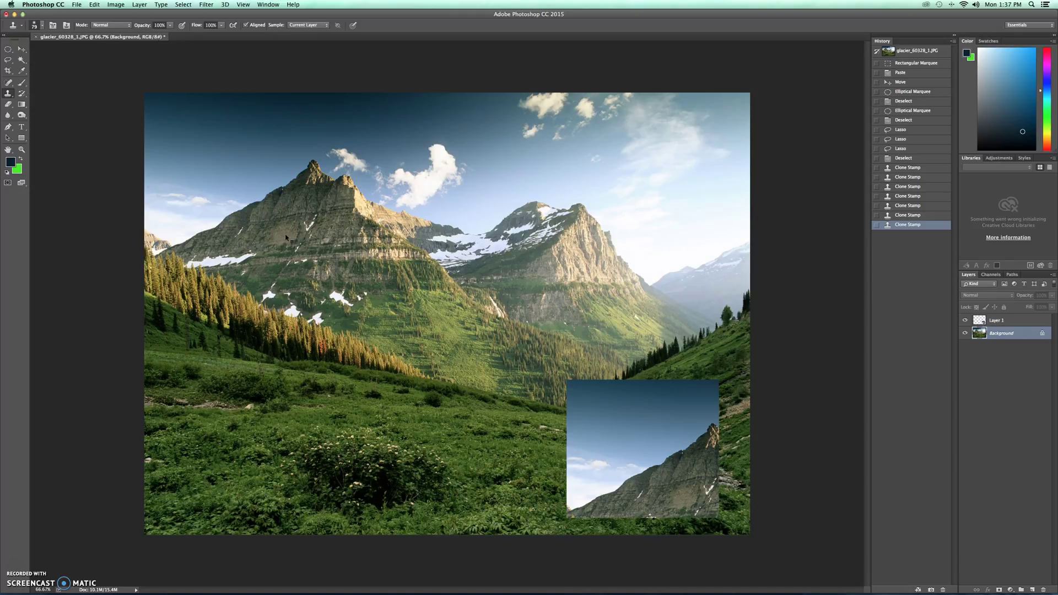
pyautogui.keyDown('alt'); pyautogui.click(289, 207); pyautogui.keyUp('alt')
pyautogui.moveTo(289, 200)
pyautogui.mouseDown()
pyautogui.moveTo(316, 189)
pyautogui.moveTo(281, 201)
pyautogui.moveTo(288, 189)
pyautogui.moveTo(295, 198)
pyautogui.mouseUp()
pyautogui.click(294, 200)
pyautogui.click(294, 202)
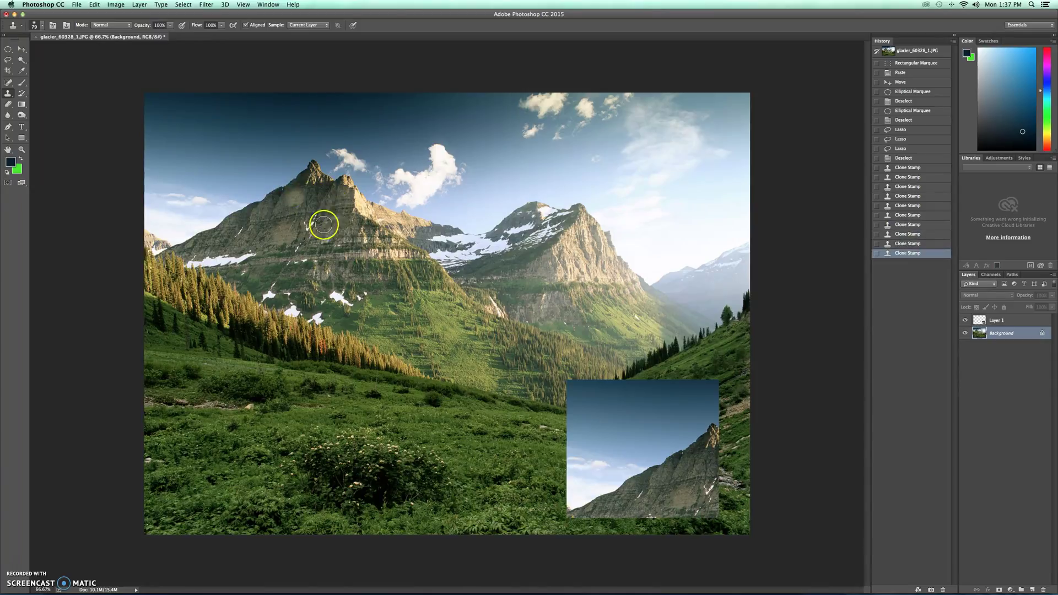
pyautogui.click(289, 213)
pyautogui.click(289, 210)
pyautogui.click(293, 205)
pyautogui.click(301, 201)
pyautogui.click(304, 203)
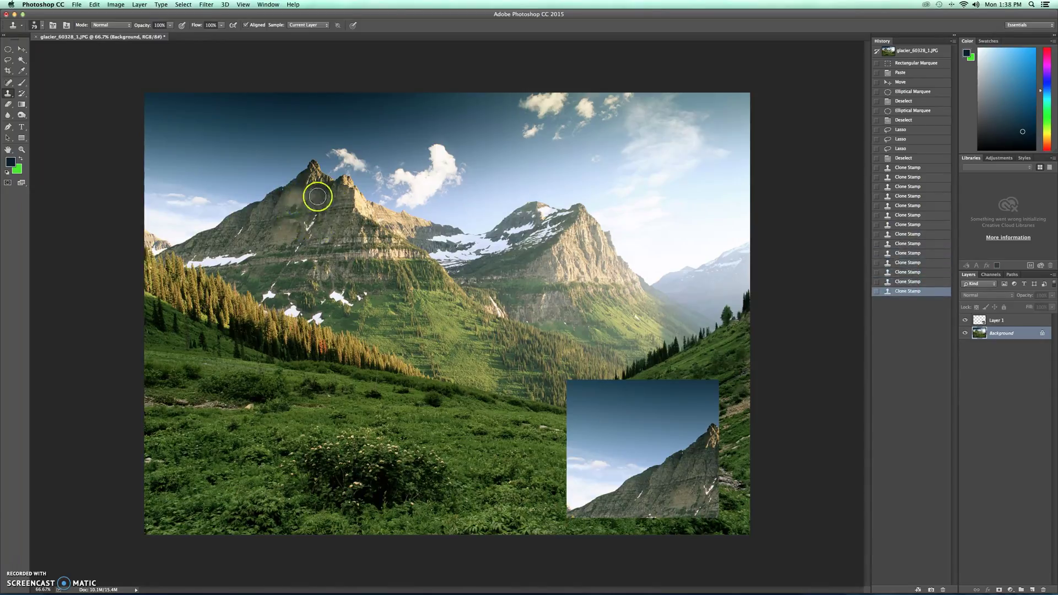
pyautogui.click(297, 201)
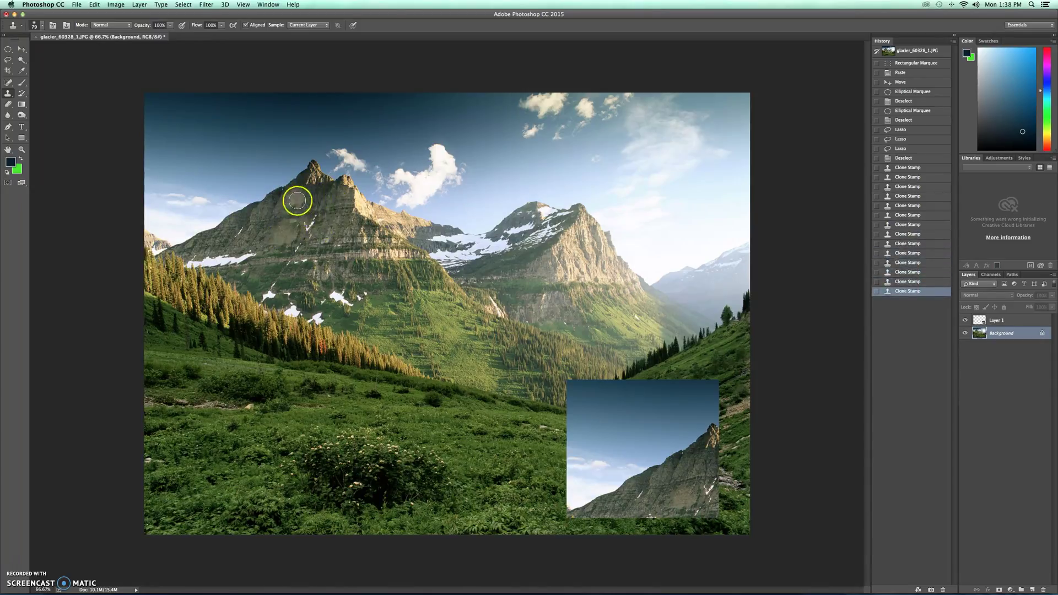